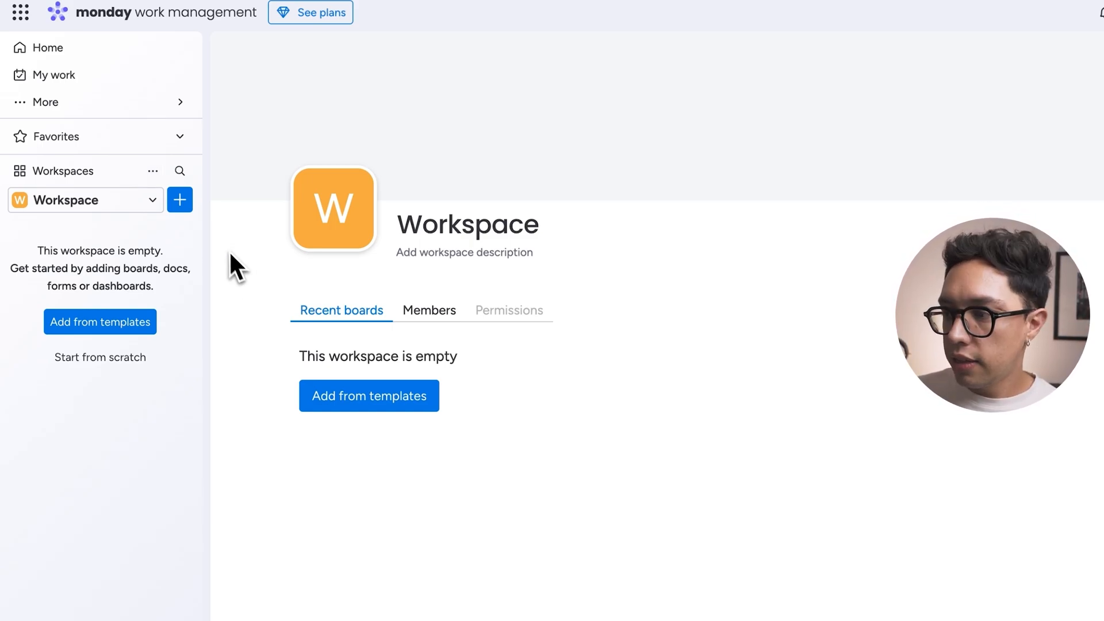
Name the new workspace Presentation Projects.
{"action": "left_click", "coordinate": [152, 171]}
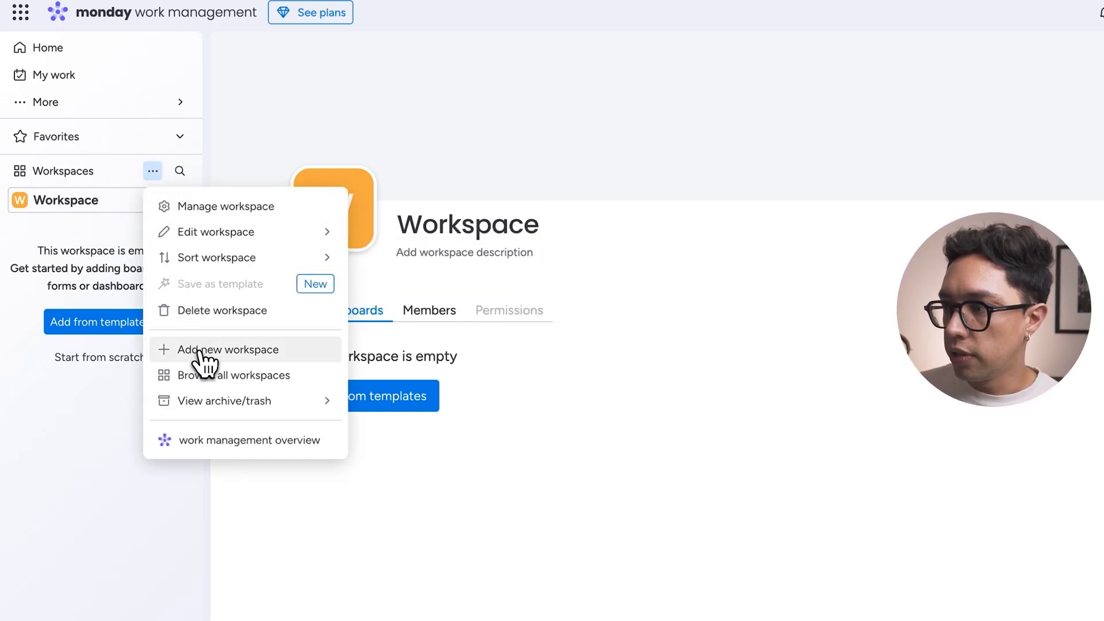
{"action": "left_click", "coordinate": [392, 375]}
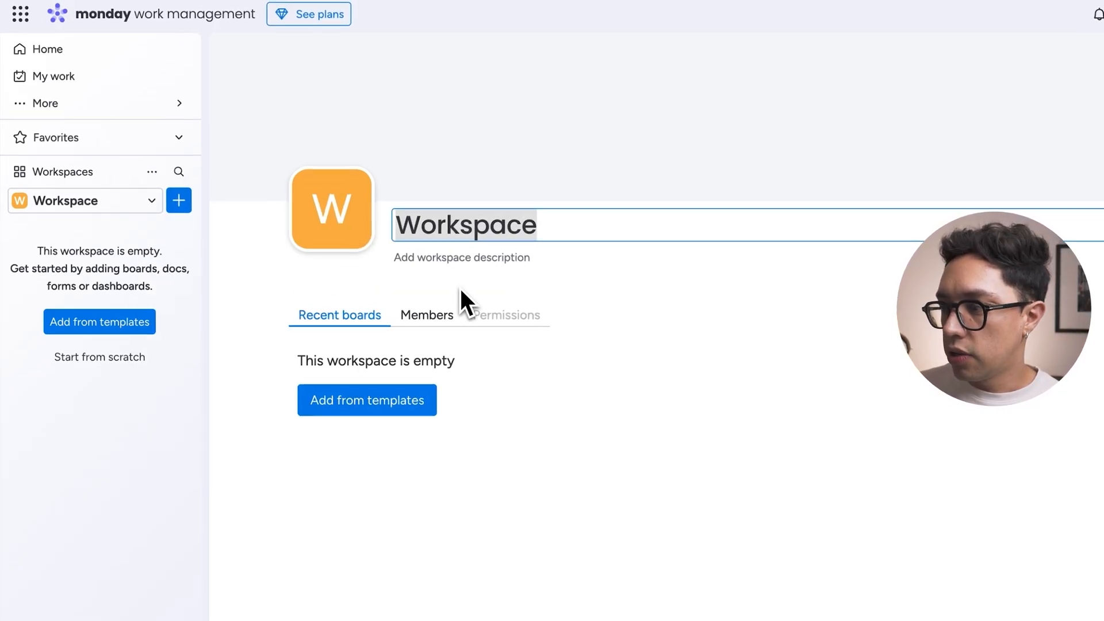
{"action": "type", "text": "Presentation Projec"}
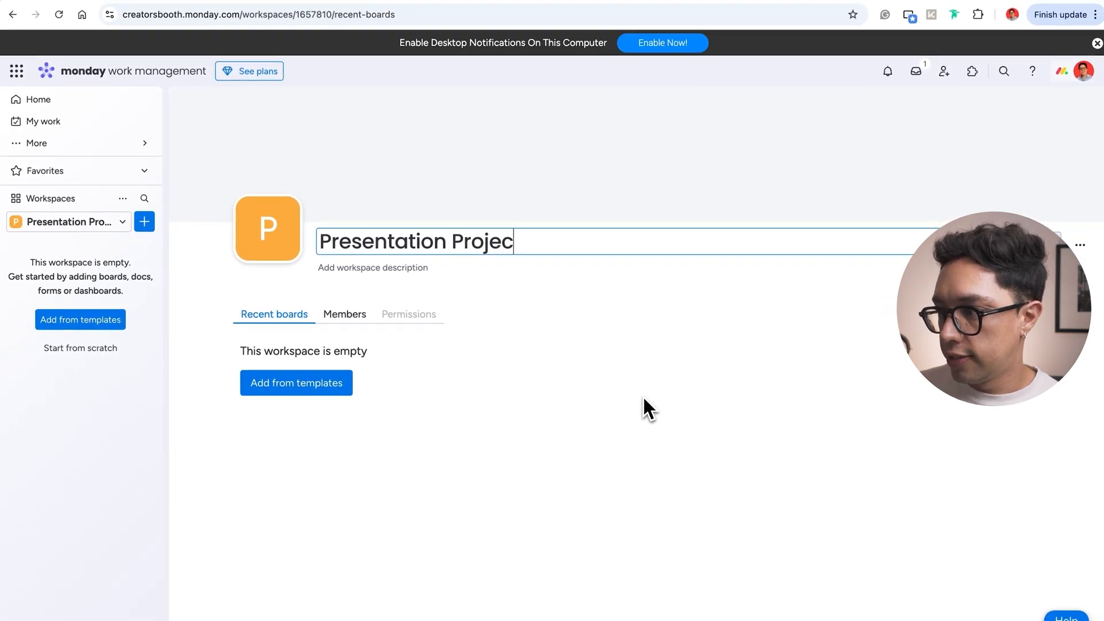
{"action": "type", "text": "ts"}
{"action": "key", "text": "Return"}
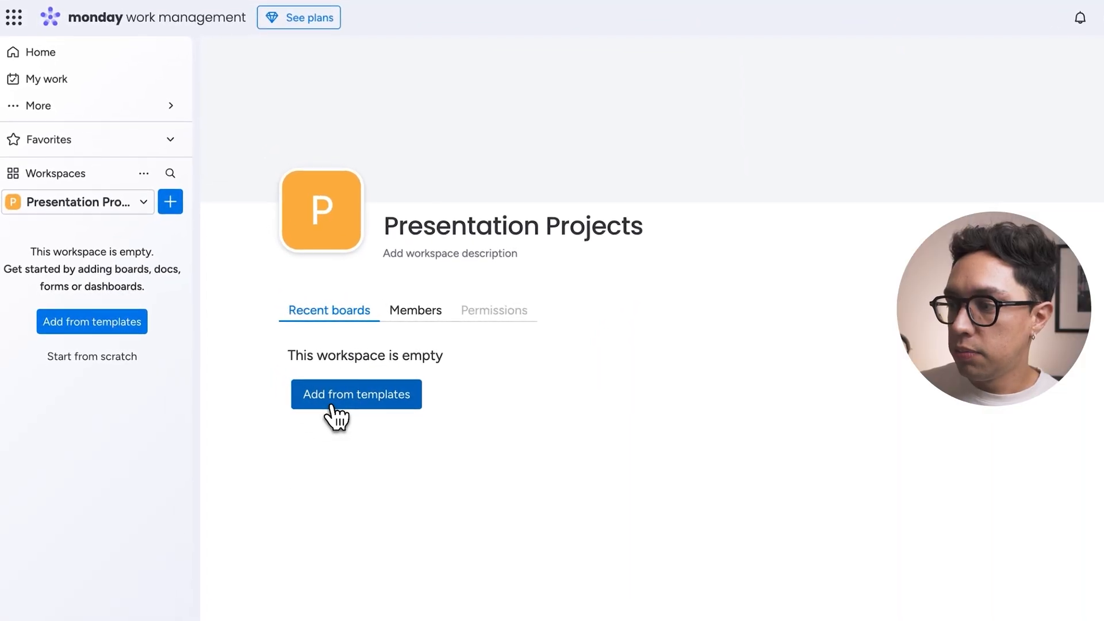
Create a Clients board from the Start from Scratch template in the template gallery.
{"action": "left_click", "coordinate": [335, 405]}
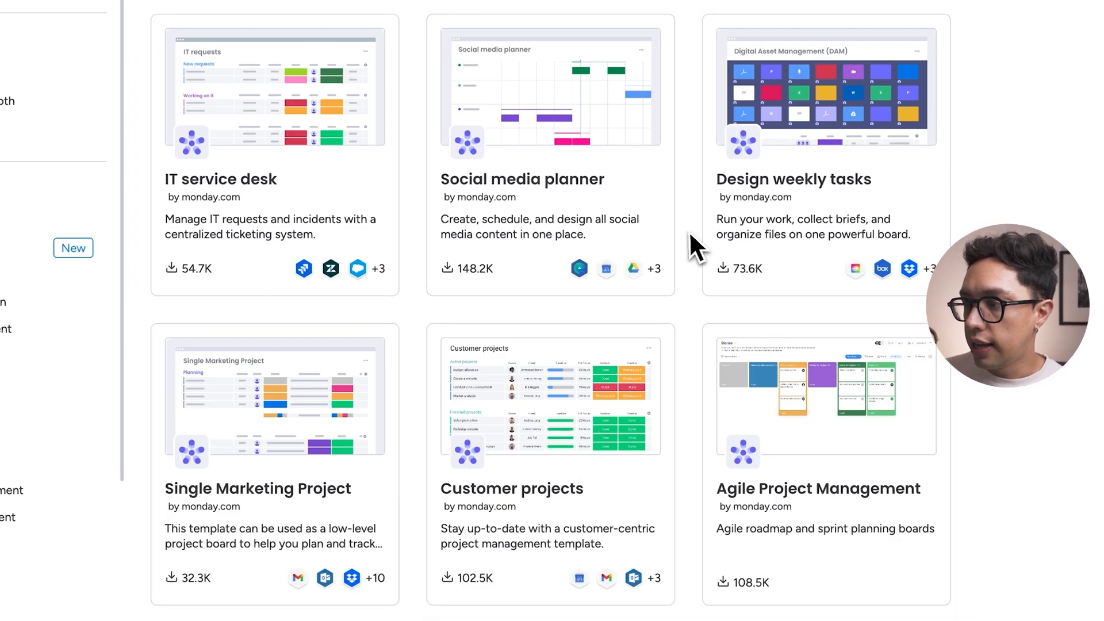
{"action": "scroll", "coordinate": [689, 231], "scroll_direction": "down", "scroll_amount": 1}
{"action": "scroll", "coordinate": [684, 236], "scroll_direction": "down", "scroll_amount": 3}
{"action": "scroll", "coordinate": [685, 236], "scroll_direction": "down", "scroll_amount": 2}
{"action": "scroll", "coordinate": [685, 237], "scroll_direction": "down", "scroll_amount": 2}
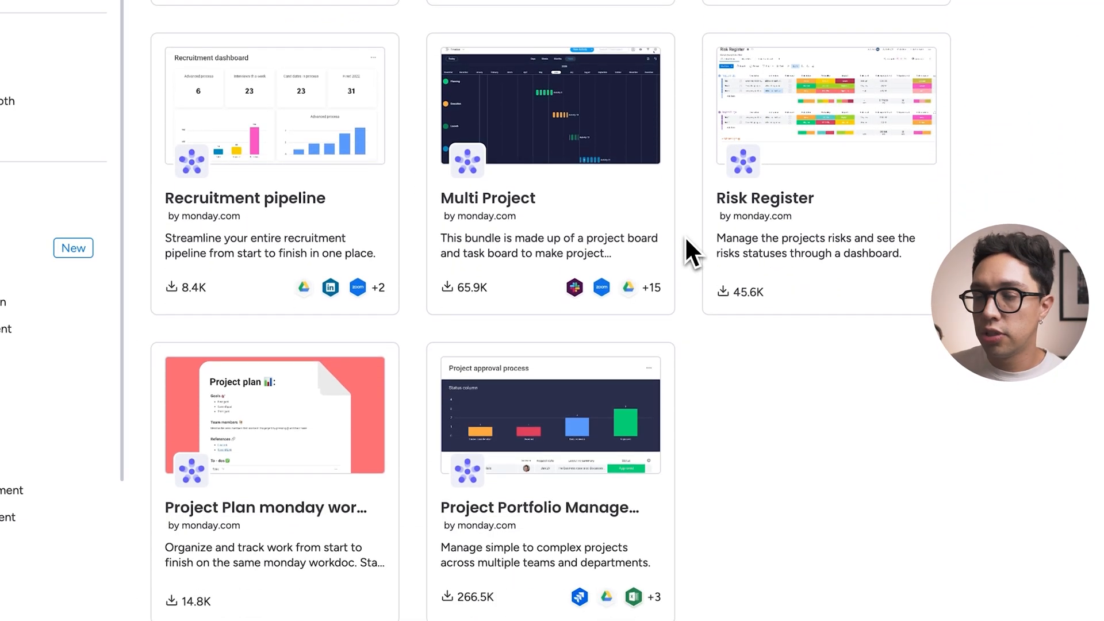
{"action": "scroll", "coordinate": [687, 237], "scroll_direction": "up", "scroll_amount": 5}
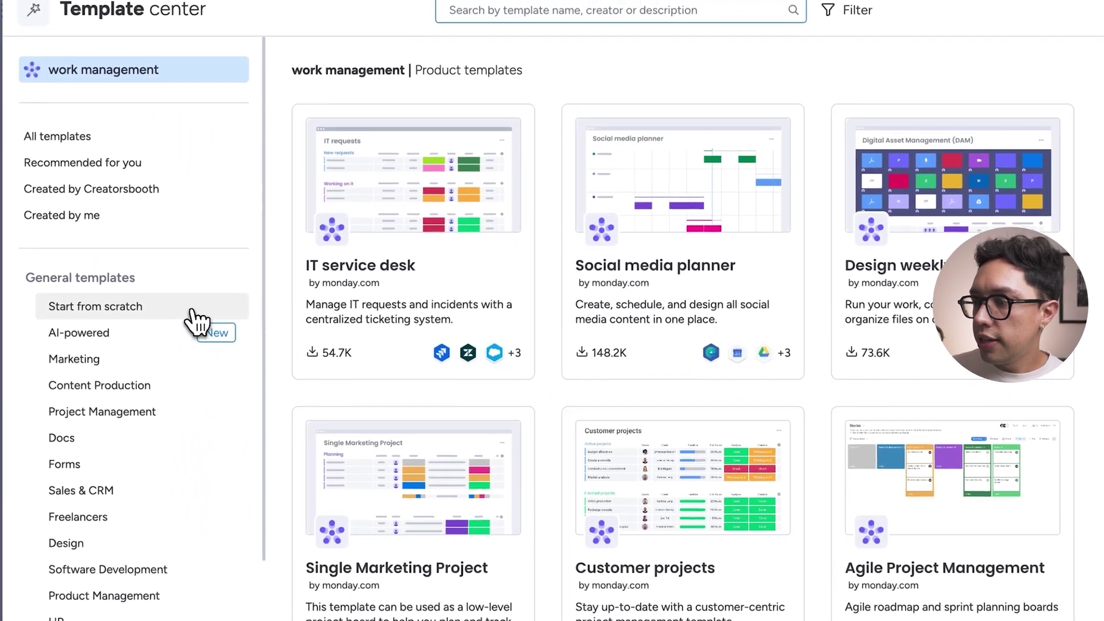
{"action": "left_click", "coordinate": [207, 335]}
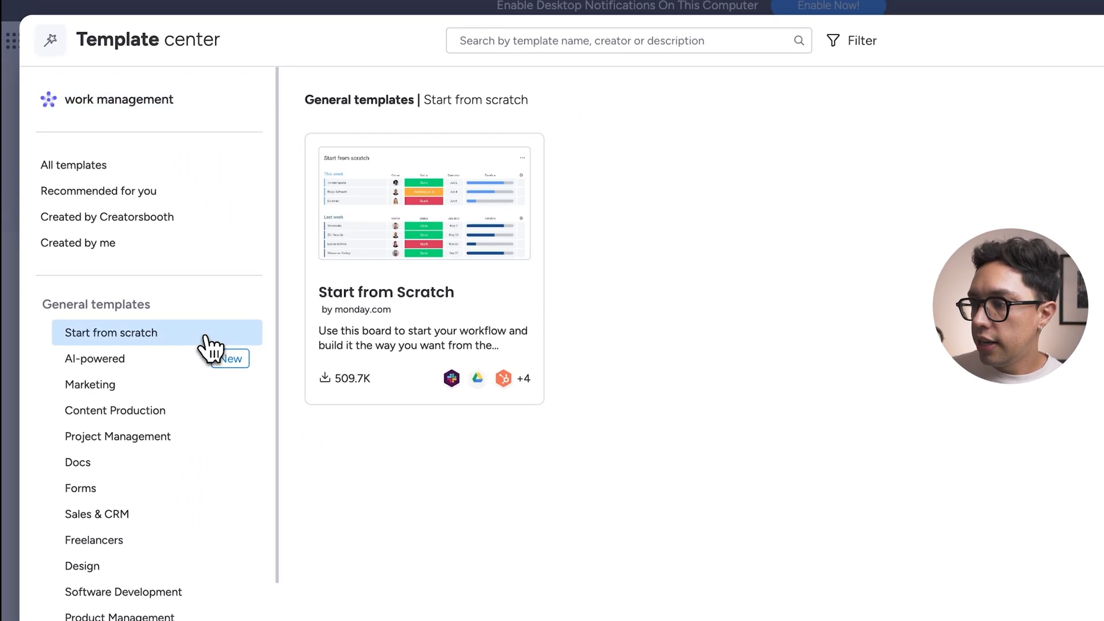
{"action": "left_click", "coordinate": [358, 246]}
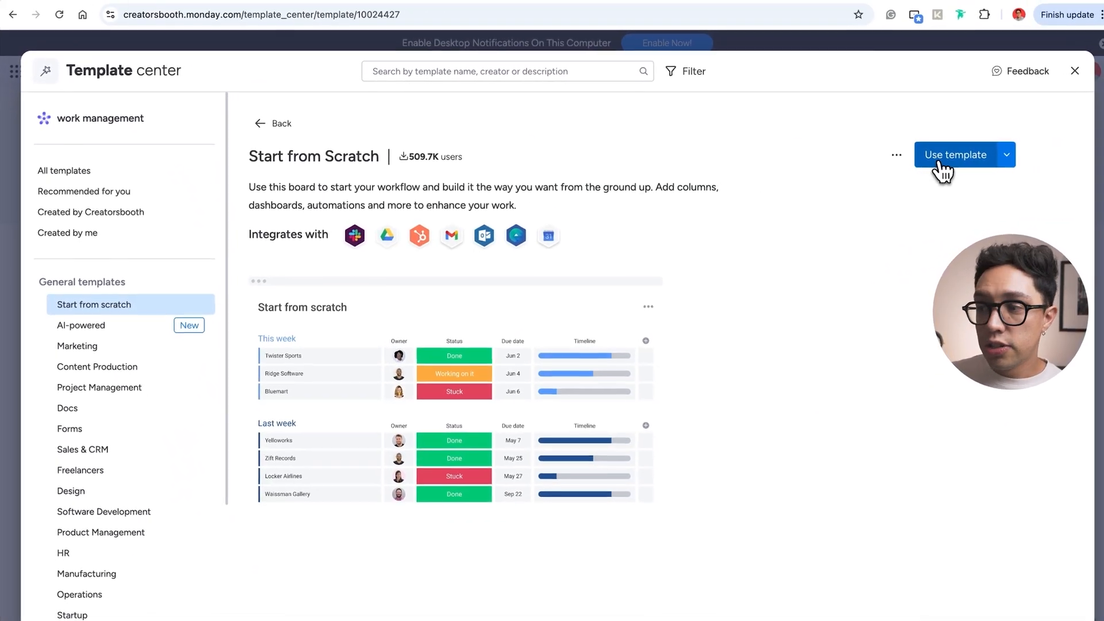
{"action": "left_click", "coordinate": [942, 171]}
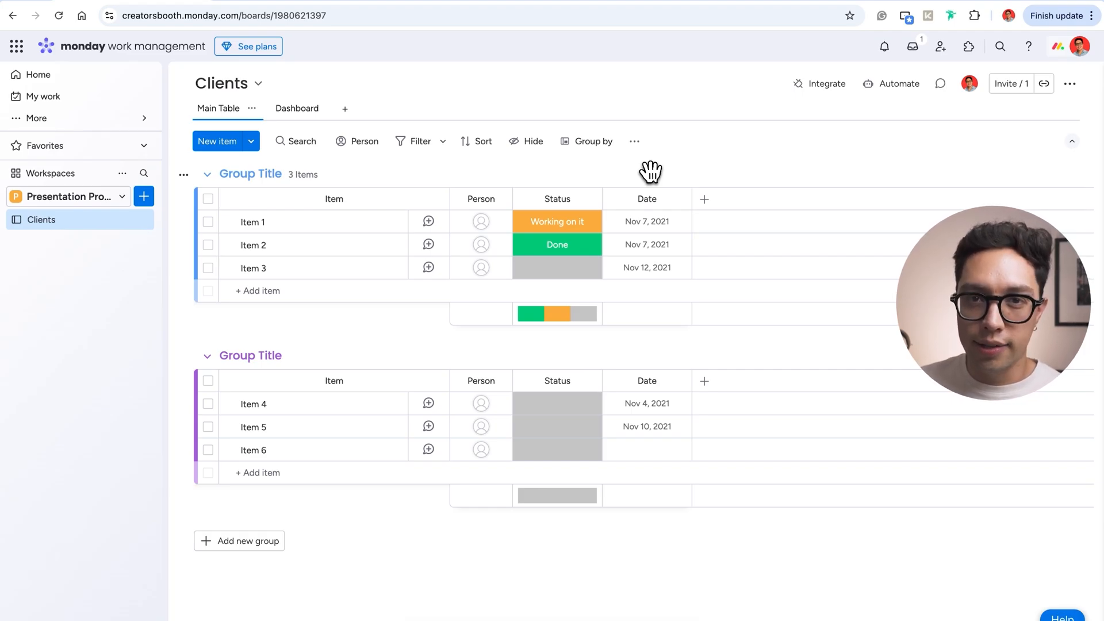
Rename the first group to "Agile" Annual Meeting Presentation.
{"action": "left_click", "coordinate": [246, 176]}
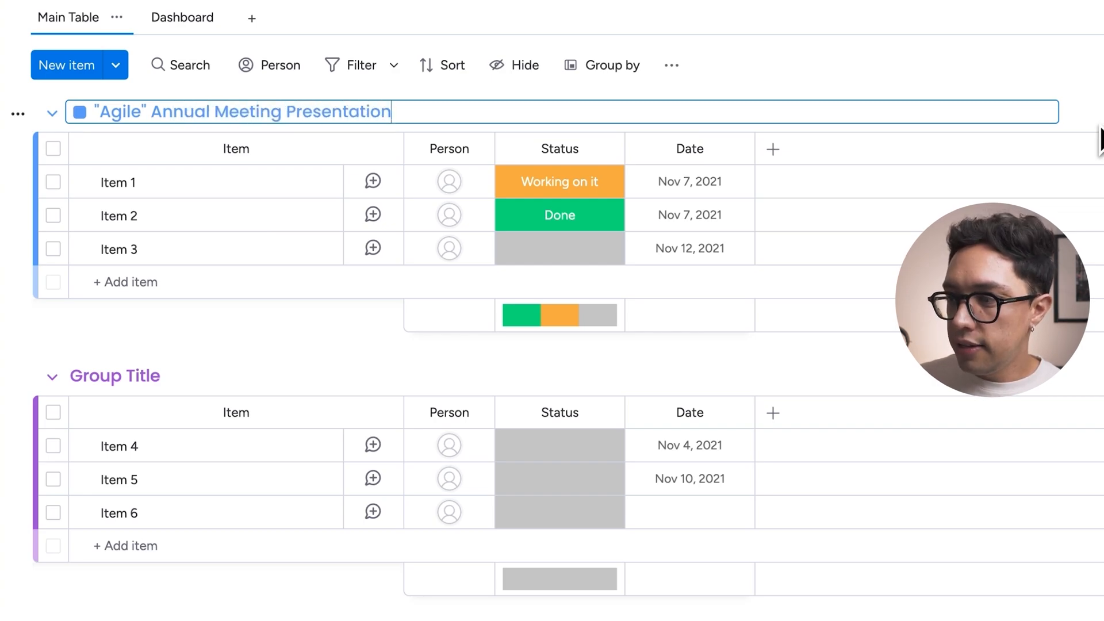
{"action": "left_click", "coordinate": [317, 335]}
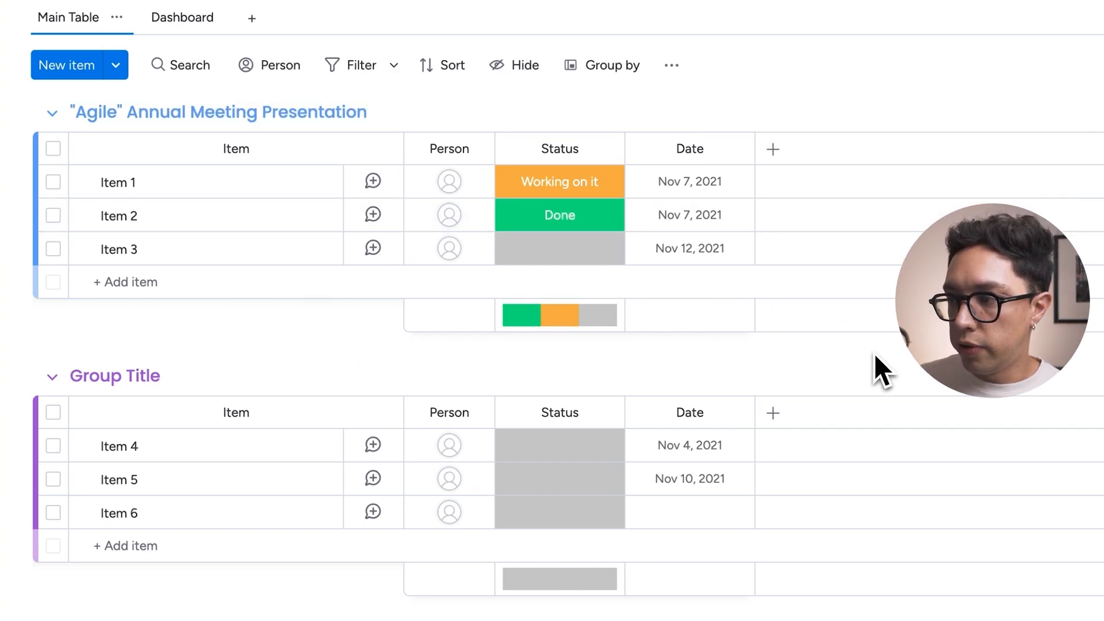
{"action": "mouse_move", "coordinate": [207, 215]}
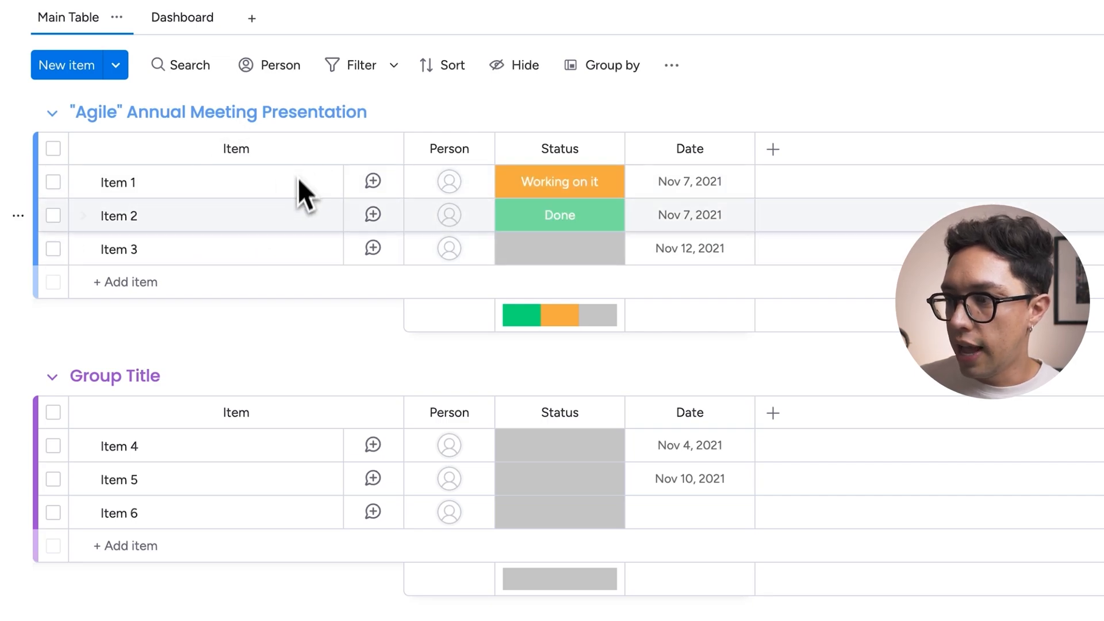
Enter the tasks Onboarding Meeting with Client, Sign the Contract, Get the Assets and the presentation task.
{"action": "left_click", "coordinate": [115, 184]}
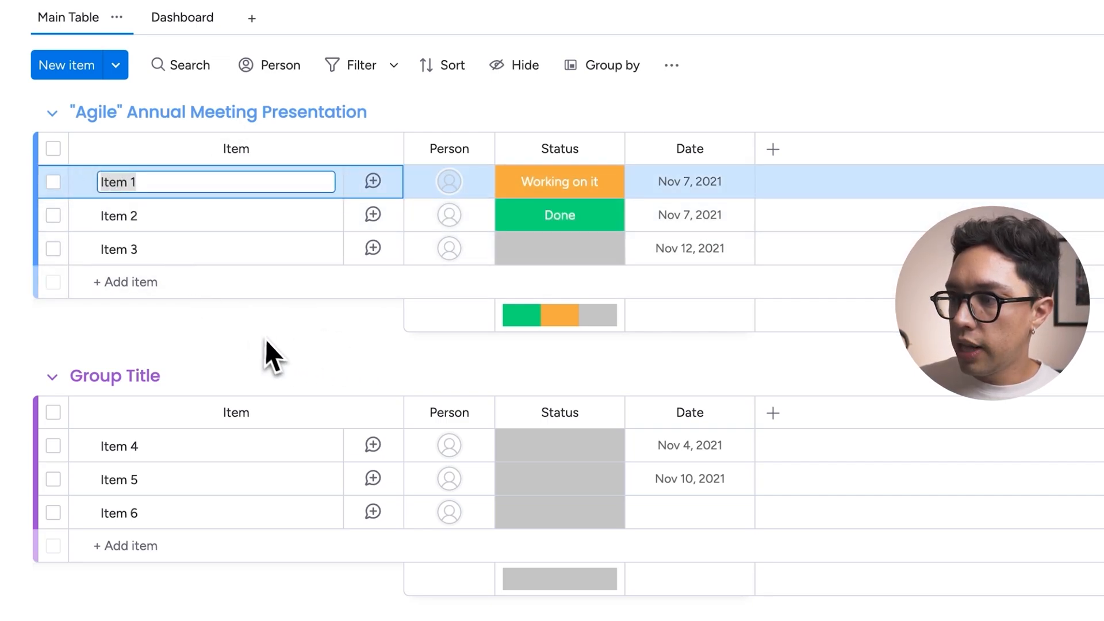
{"action": "type", "text": "eeting wi"}
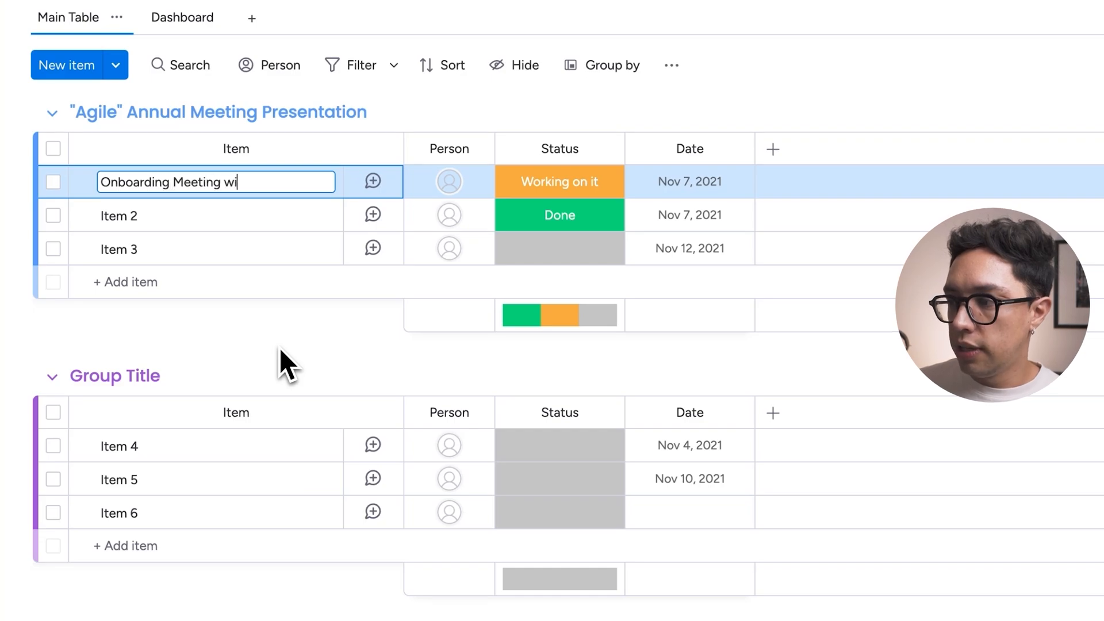
{"action": "type", "text": "th Client"}
{"action": "key", "text": "Return"}
{"action": "type", "text": "Sign the Contract"}
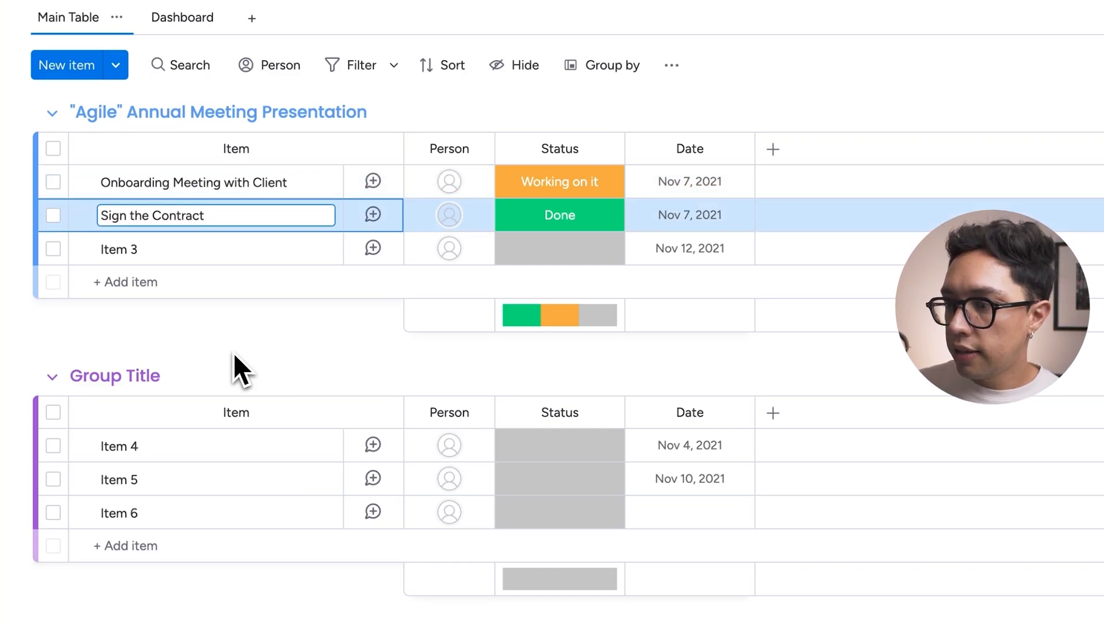
{"action": "key", "text": "Return"}
{"action": "type", "text": "Get the Assets"}
{"action": "key", "text": "Return"}
{"action": "type", "text": "Send the Designed Presentation"}
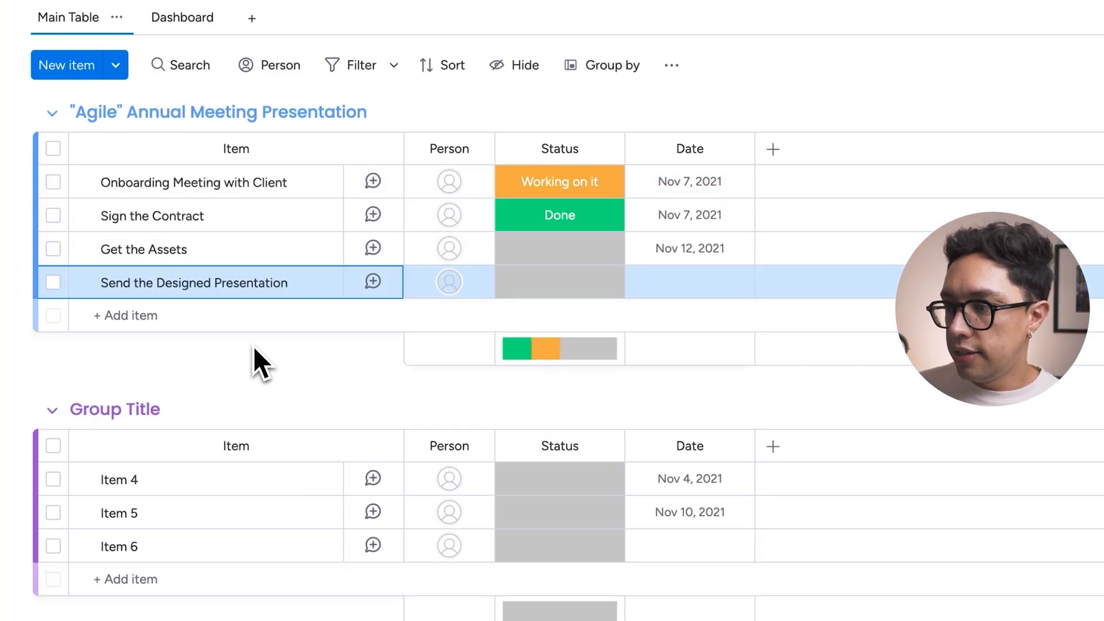
{"action": "key", "text": "Return"}
{"action": "type", "text": "Final Revisions"}
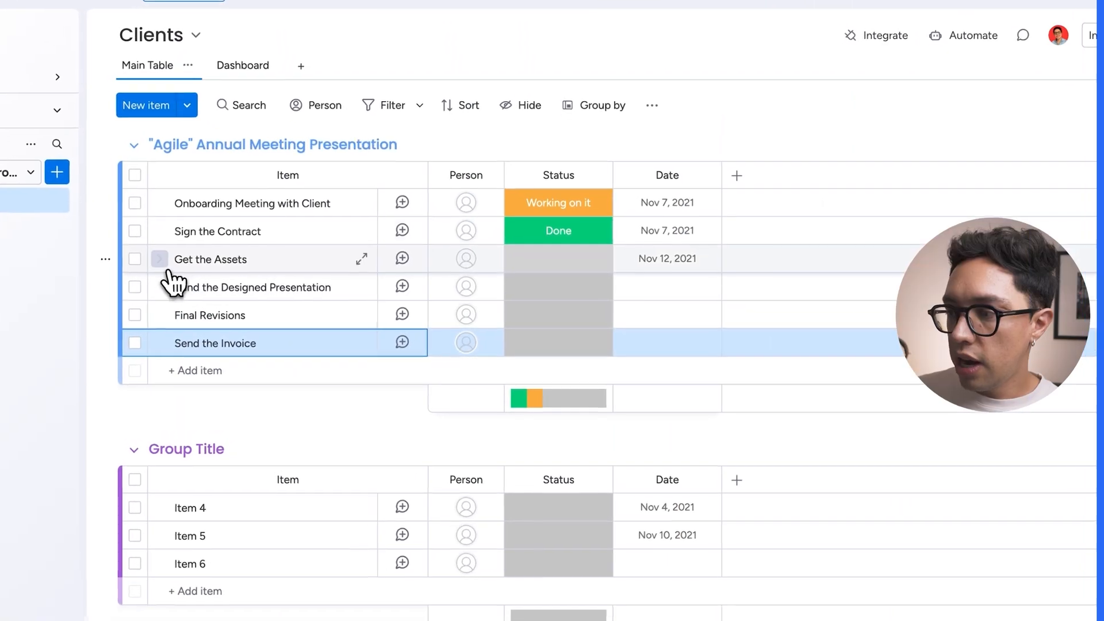
Add subitems under Get the Assets reusing the parent's columns, starting with High-Res Logos.
{"action": "left_click", "coordinate": [138, 263]}
{"action": "left_click", "coordinate": [420, 313]}
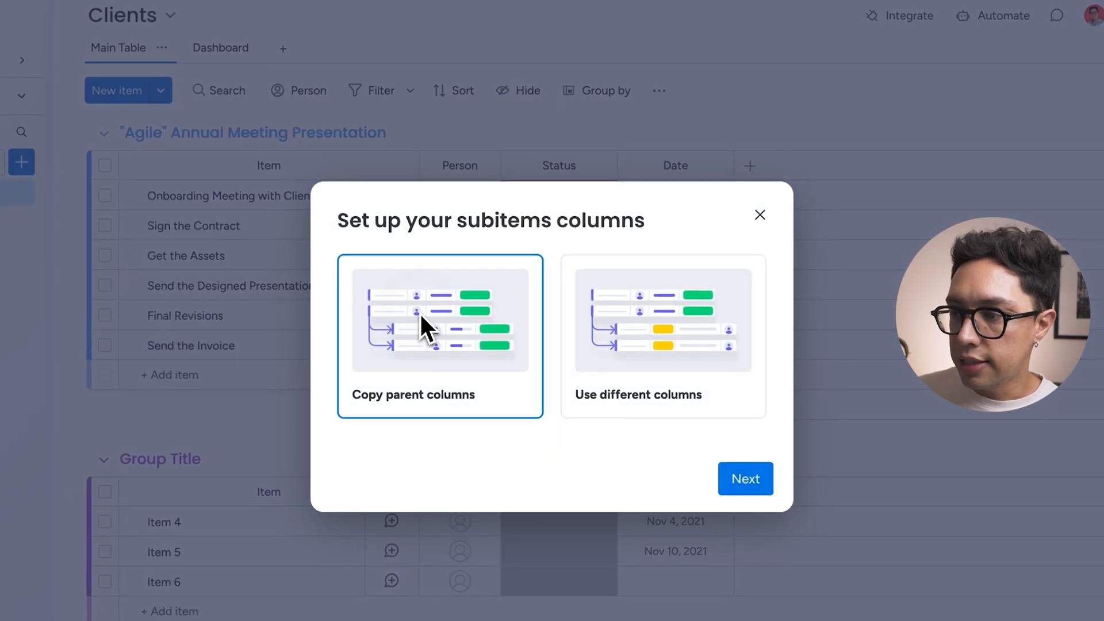
{"action": "left_click", "coordinate": [745, 478]}
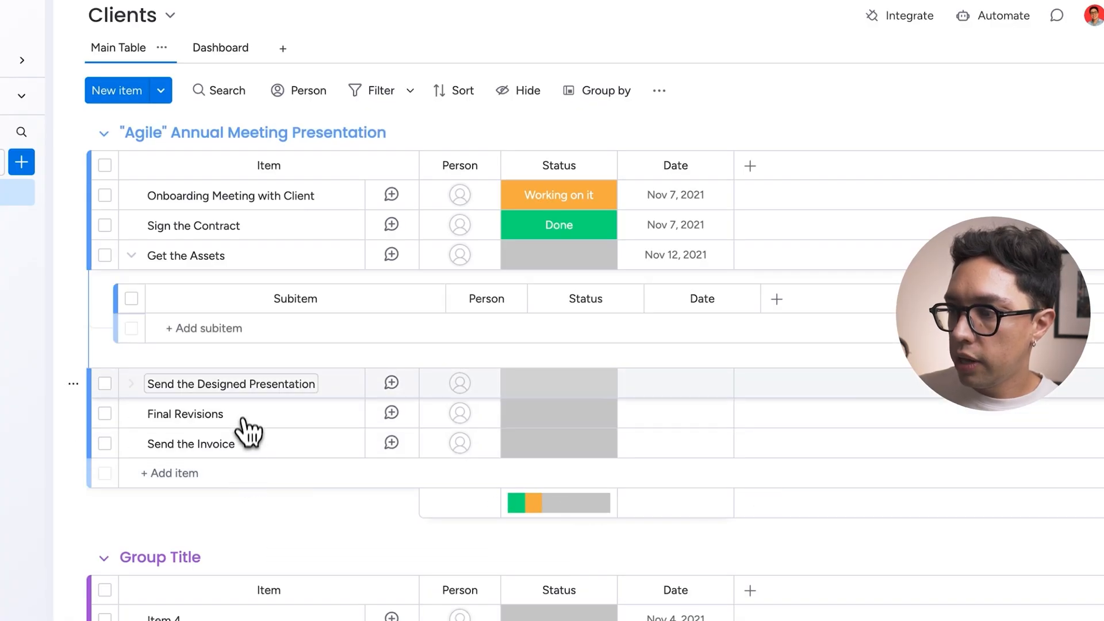
{"action": "left_click", "coordinate": [233, 329]}
{"action": "type", "text": "igh"}
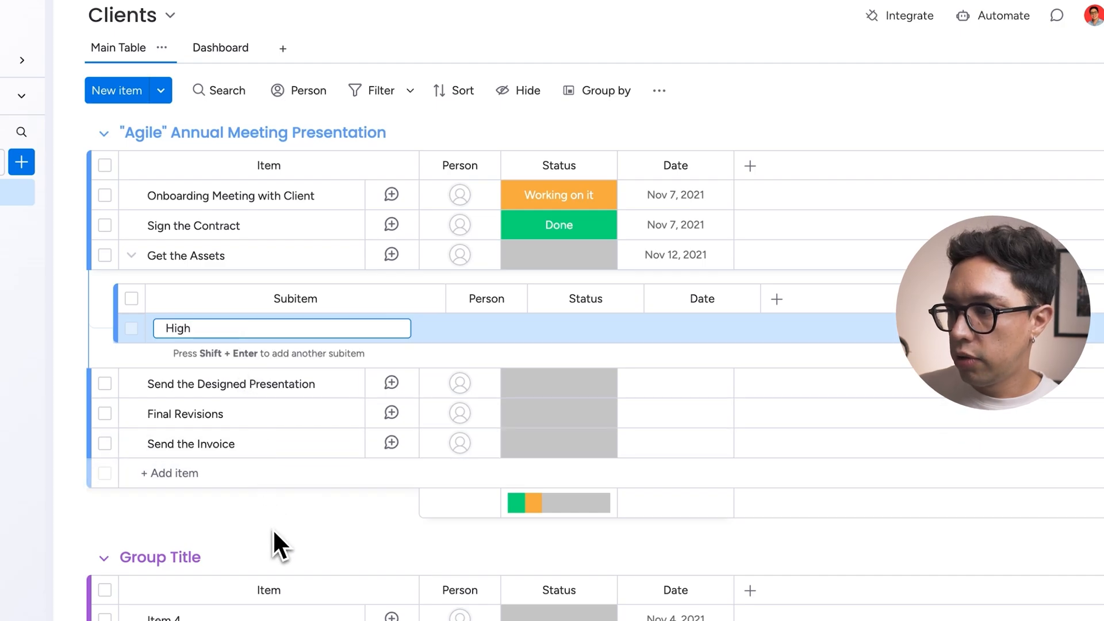
{"action": "type", "text": "os"}
{"action": "key", "text": "Return"}
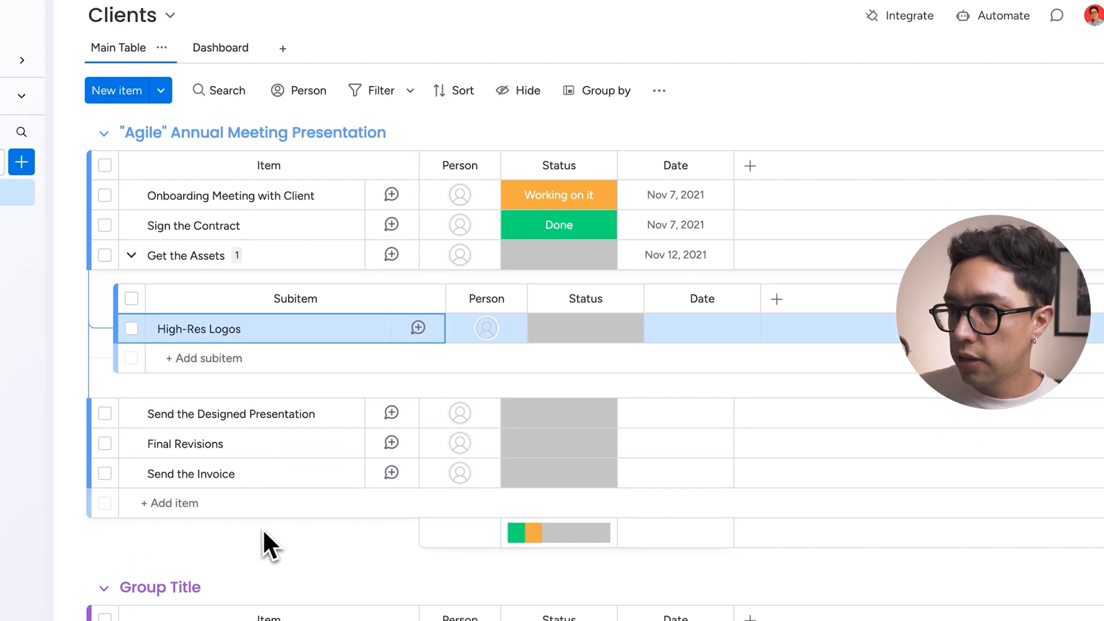
{"action": "left_click", "coordinate": [208, 363]}
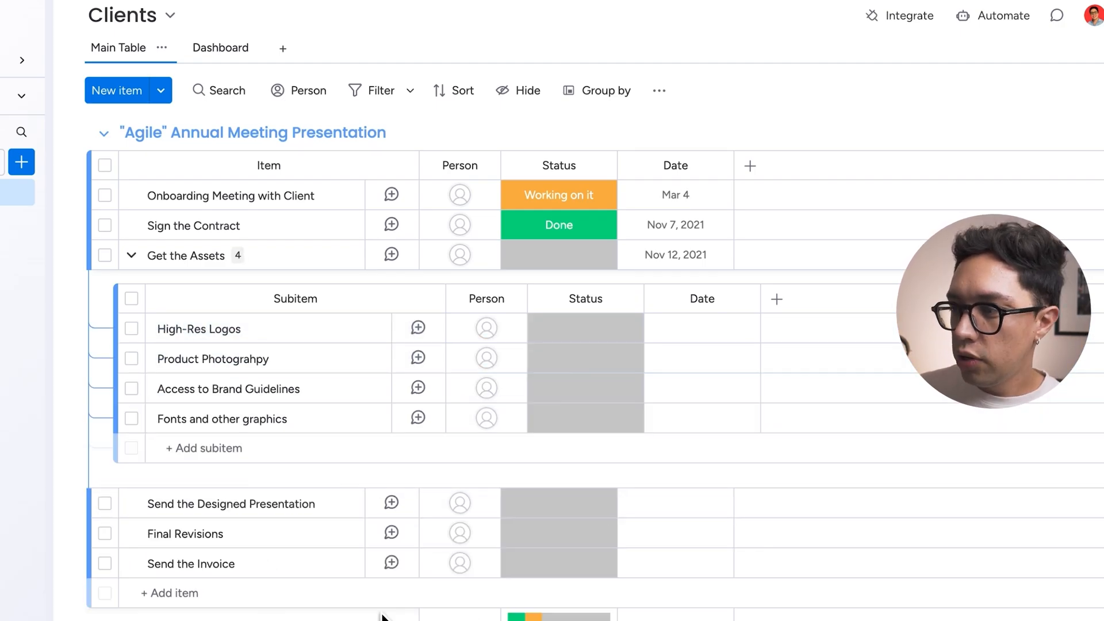
Set Sign the Contract due Mar 12 and mark Get the Assets as Working on it.
{"action": "left_click", "coordinate": [671, 224]}
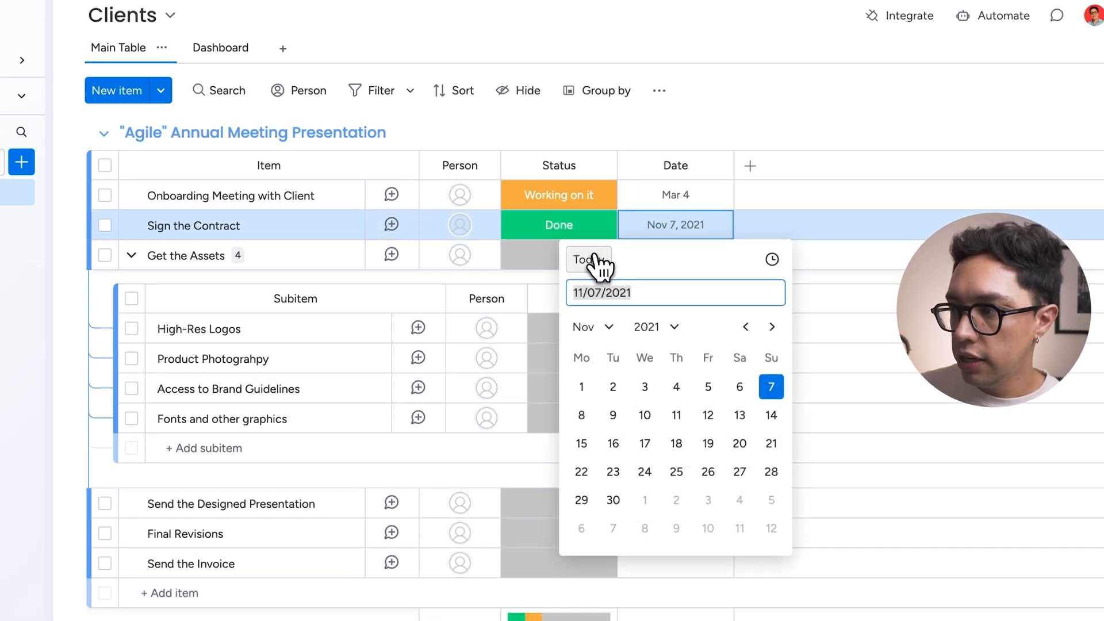
{"action": "left_click", "coordinate": [645, 444]}
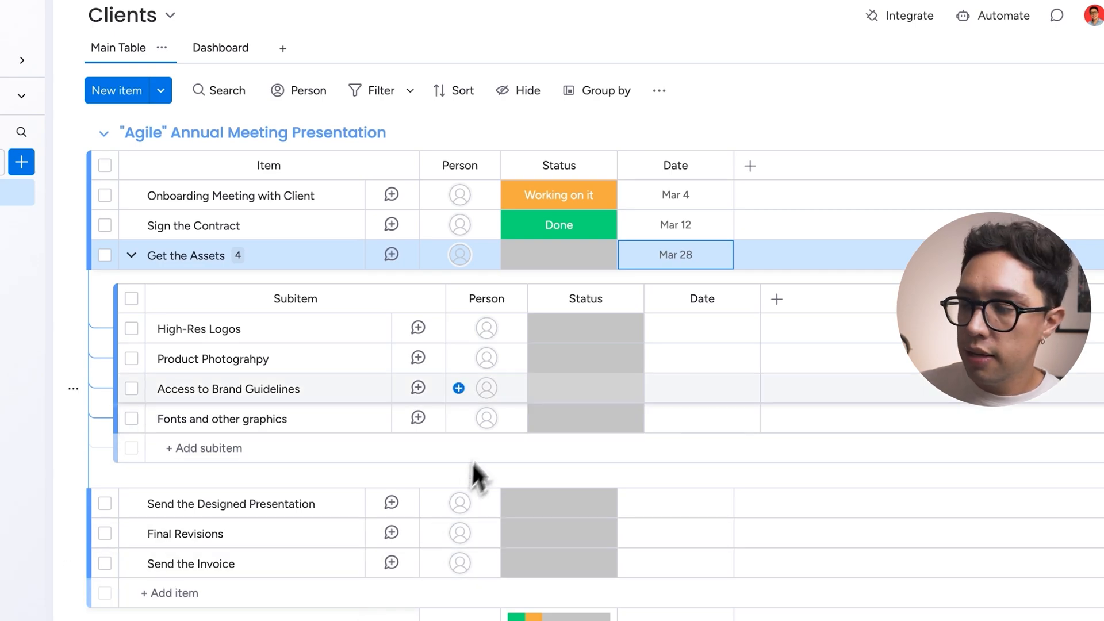
{"action": "left_click", "coordinate": [558, 261]}
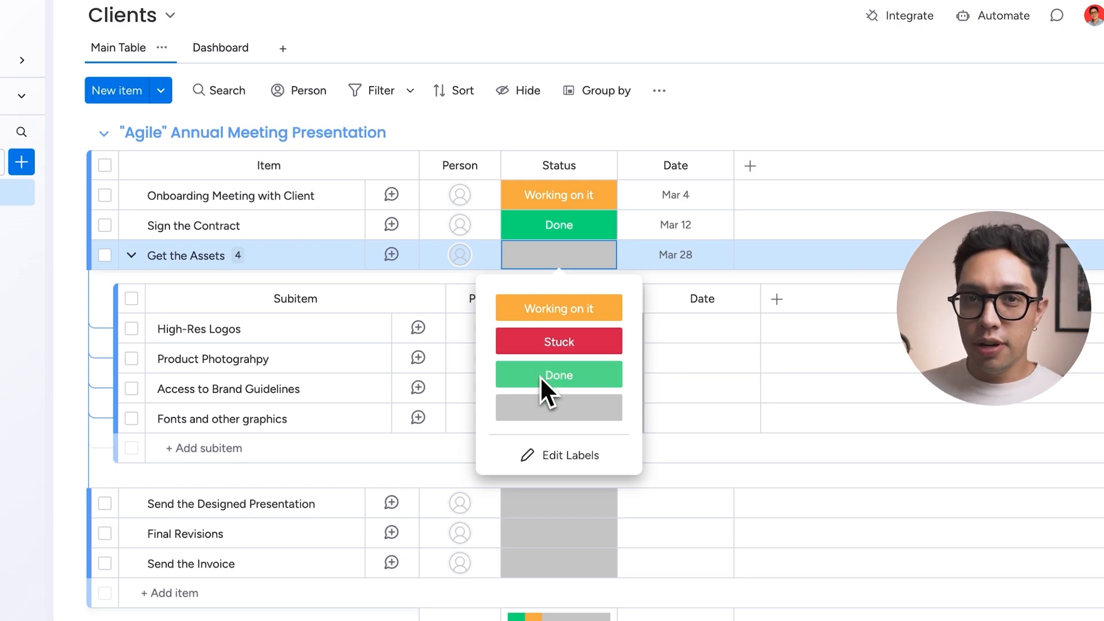
{"action": "left_click", "coordinate": [544, 309]}
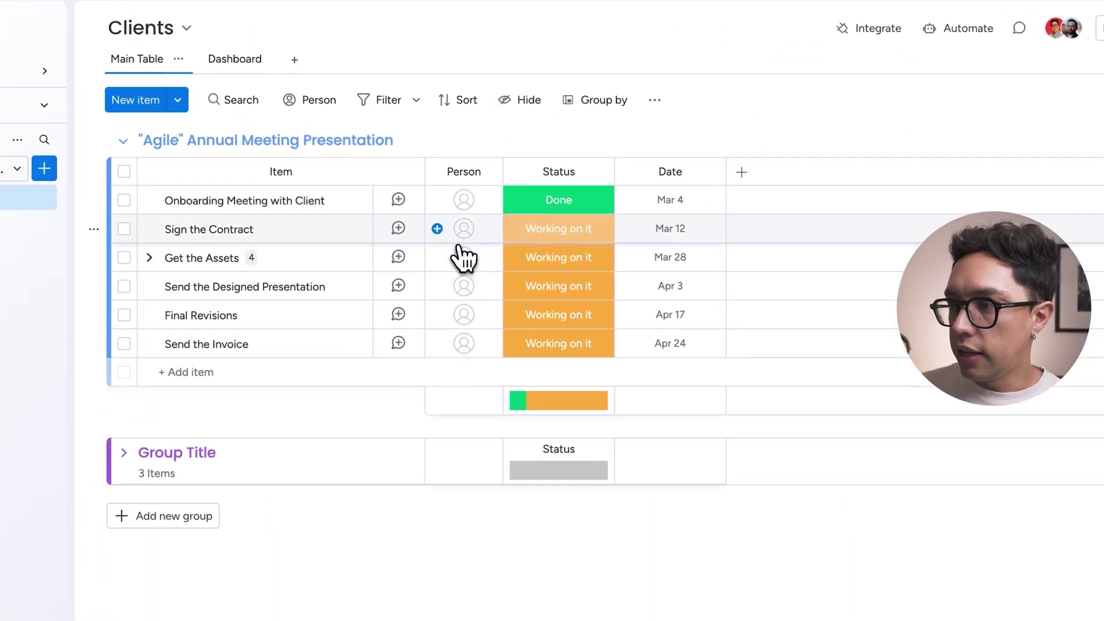
Assign the lawyer from Suggested people to Sign the Contract.
{"action": "left_click", "coordinate": [463, 231]}
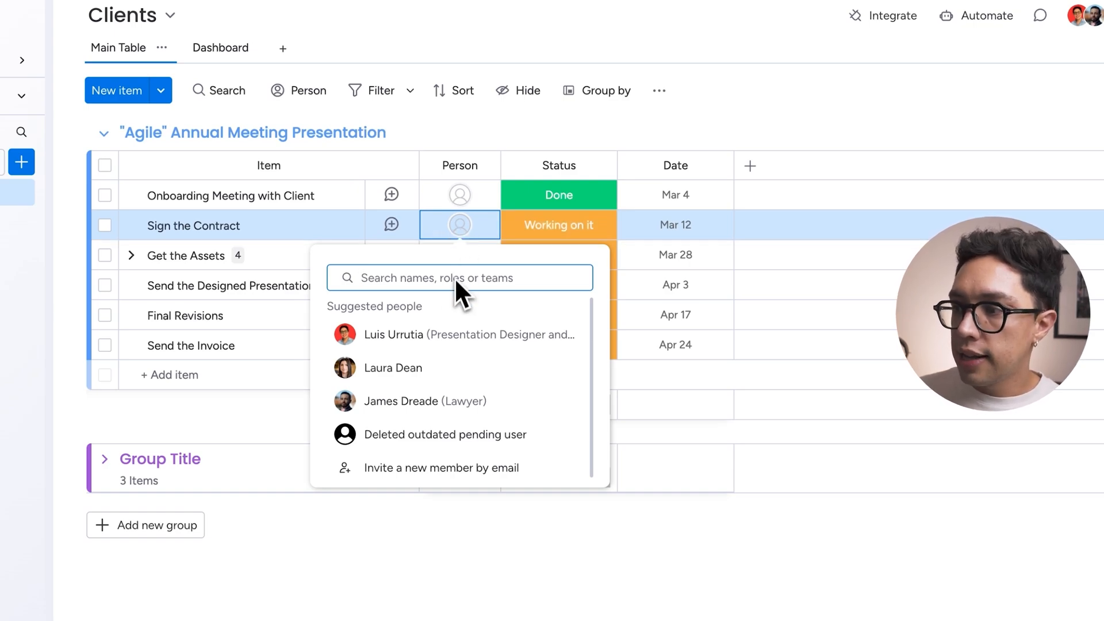
{"action": "left_click", "coordinate": [450, 412]}
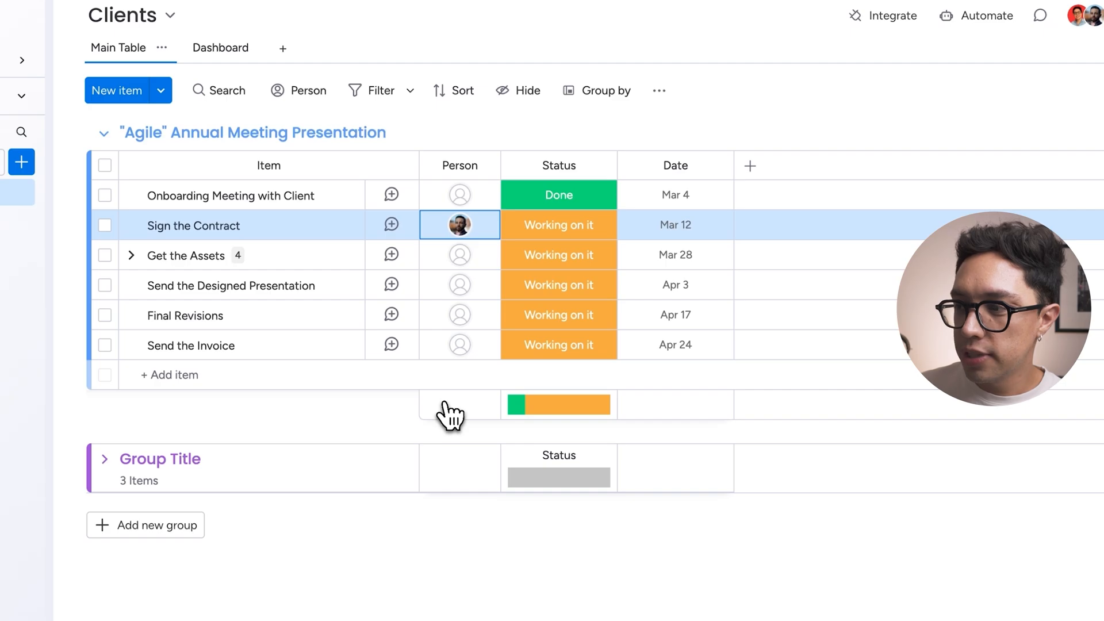
{"action": "mouse_move", "coordinate": [354, 227]}
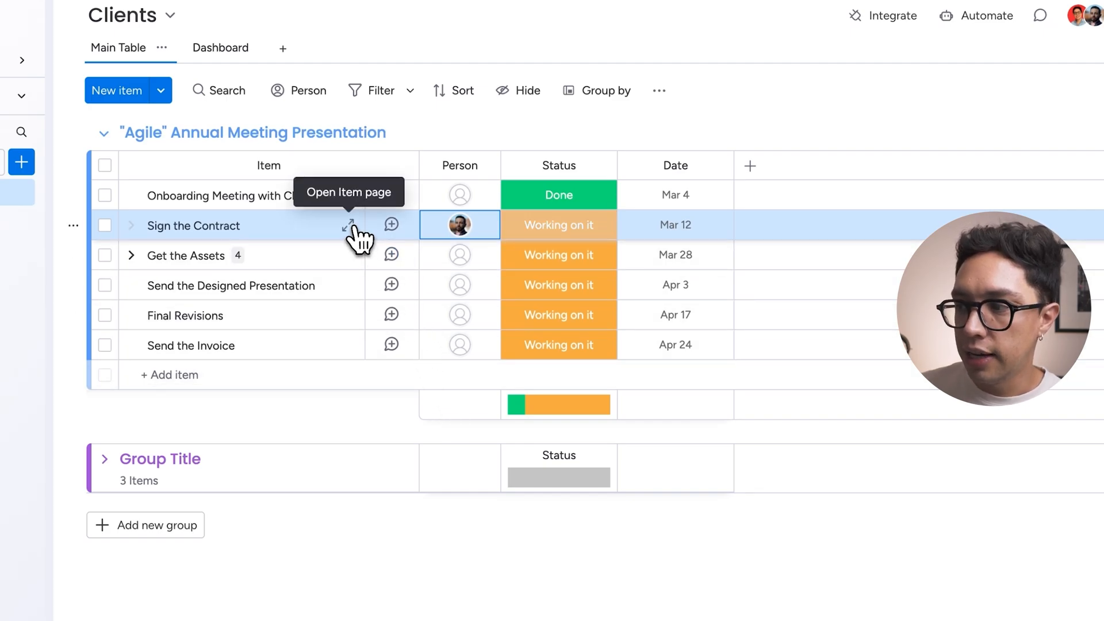
{"action": "left_click", "coordinate": [349, 226]}
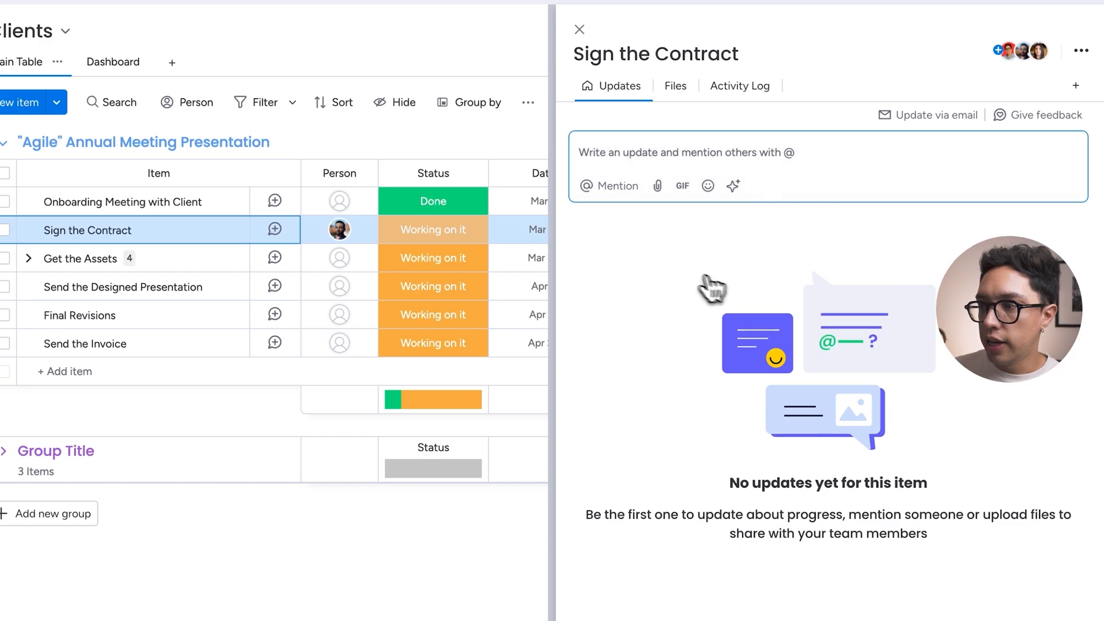
{"action": "left_click", "coordinate": [660, 156]}
{"action": "type", "text": "@James"}
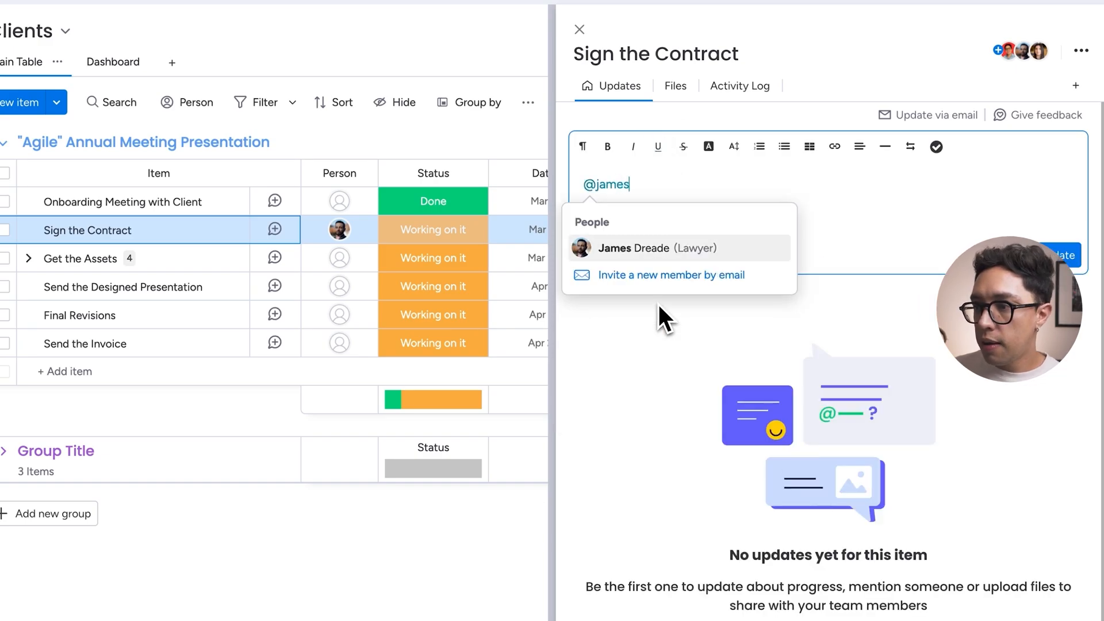
{"action": "key", "text": "Return"}
{"action": "type", "text": "please review the contrac"}
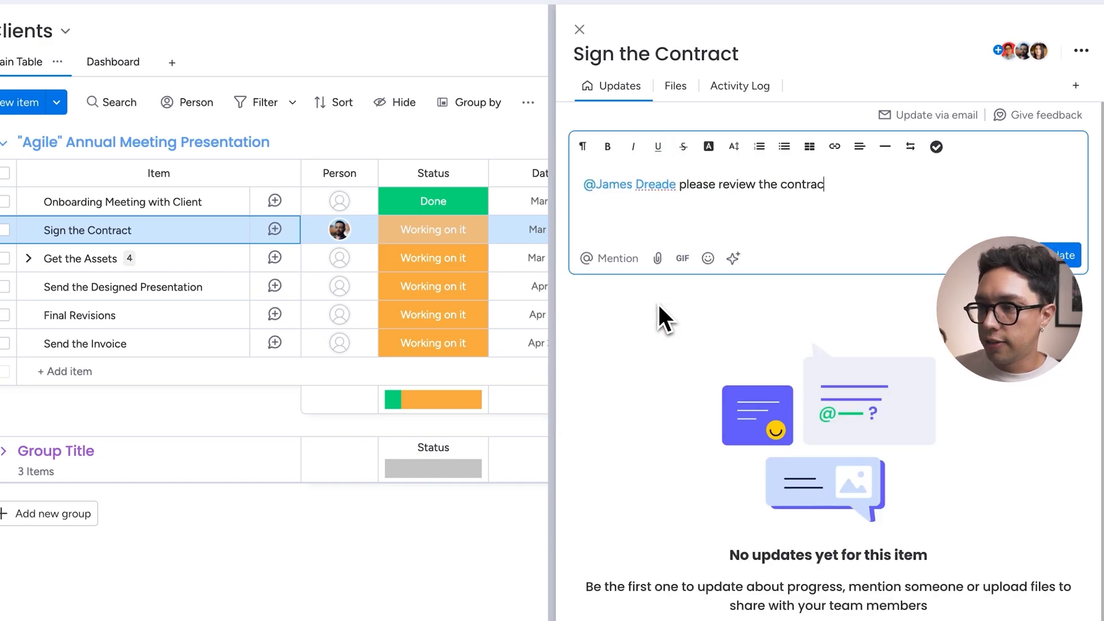
{"action": "type", "text": "t"}
Attach Agile_Contract.pdf from the Contract folder on the computer to the update.
{"action": "left_click", "coordinate": [658, 258]}
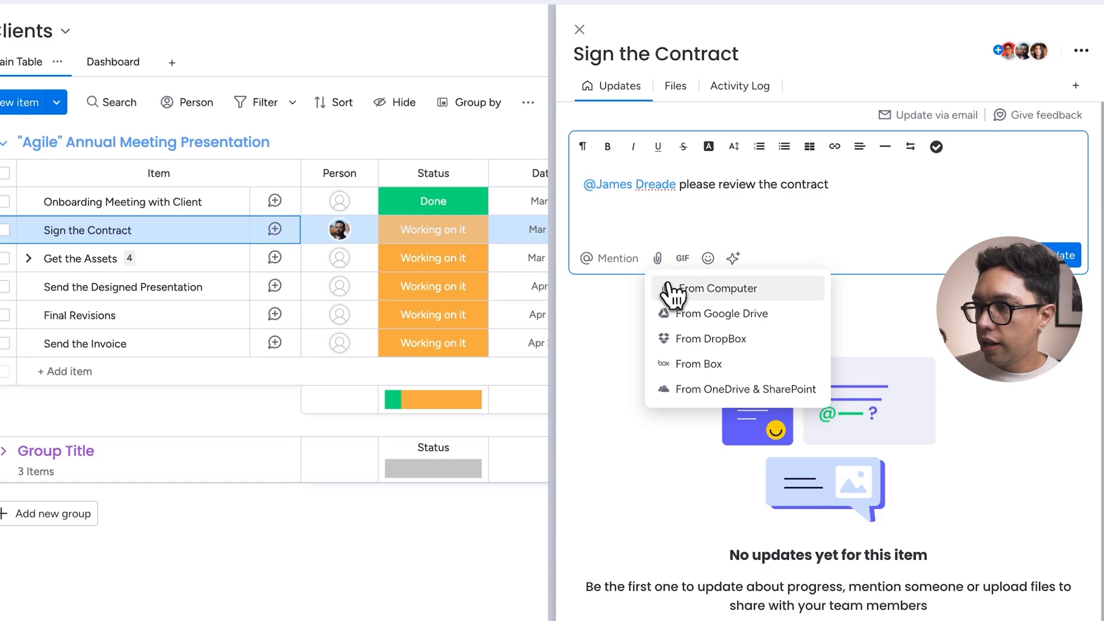
{"action": "left_click", "coordinate": [672, 291]}
{"action": "left_click", "coordinate": [318, 175]}
{"action": "left_click", "coordinate": [404, 176]}
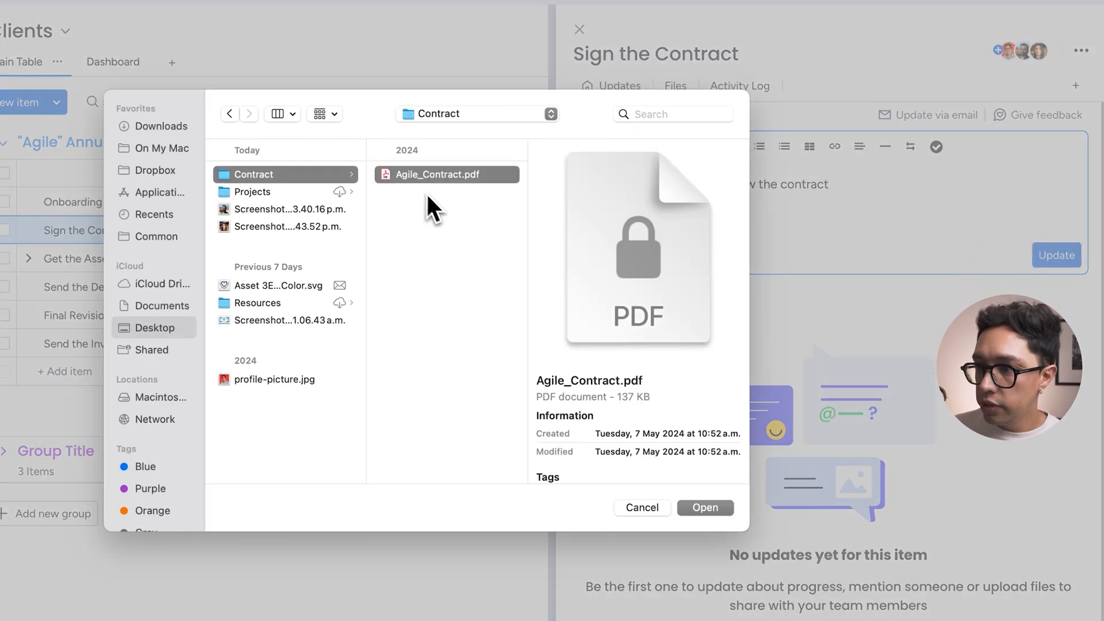
{"action": "left_click", "coordinate": [701, 507]}
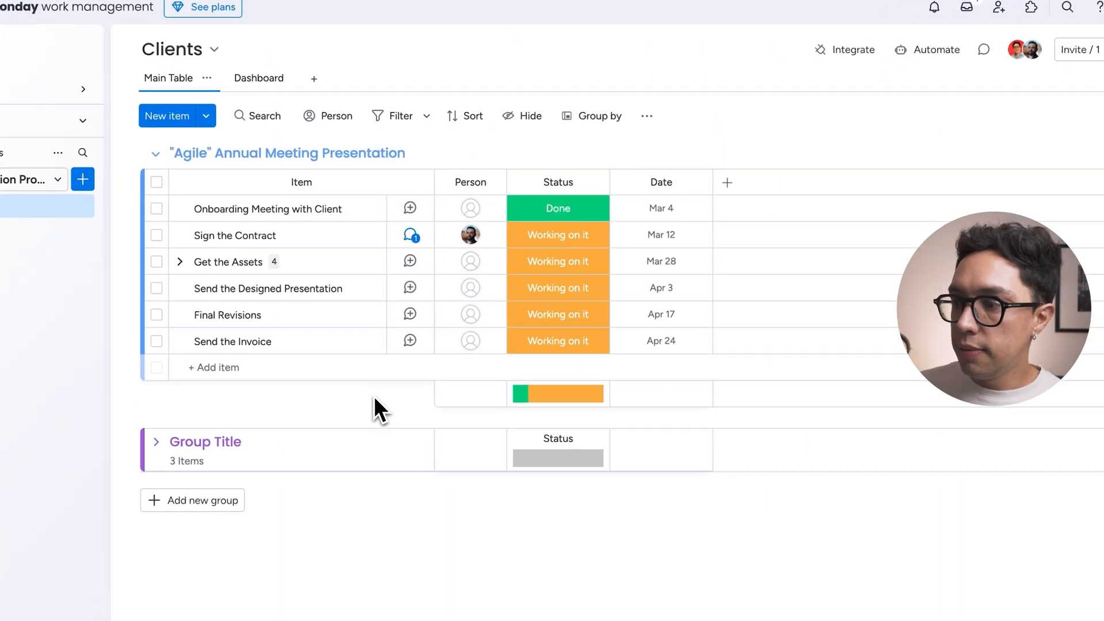
Add a Kanban view to the Clients board.
{"action": "left_click", "coordinate": [298, 64]}
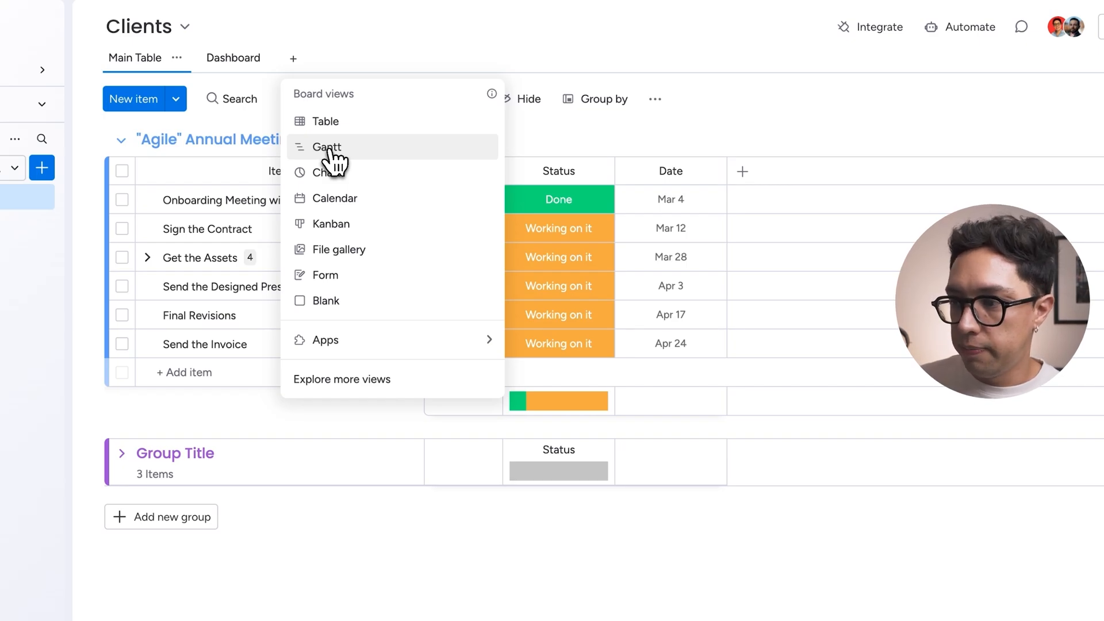
{"action": "left_click", "coordinate": [330, 224]}
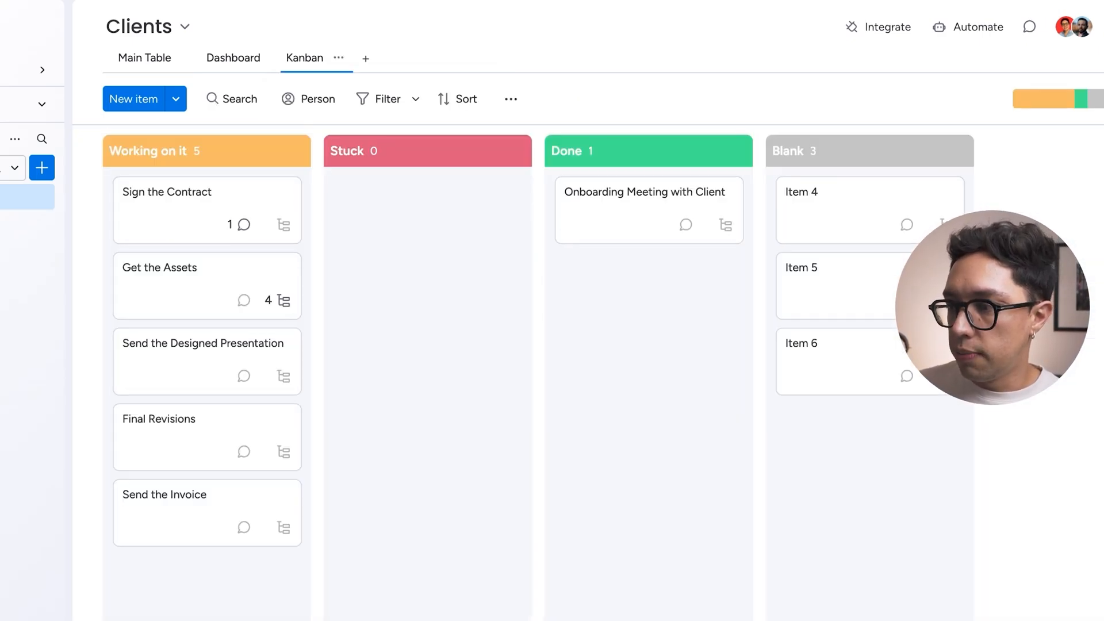
Move Sign the Contract and Get the Assets to Done and Send the Designed Presentation to Stuck.
{"action": "left_click_drag", "start_coordinate": [195, 223], "coordinate": [658, 279]}
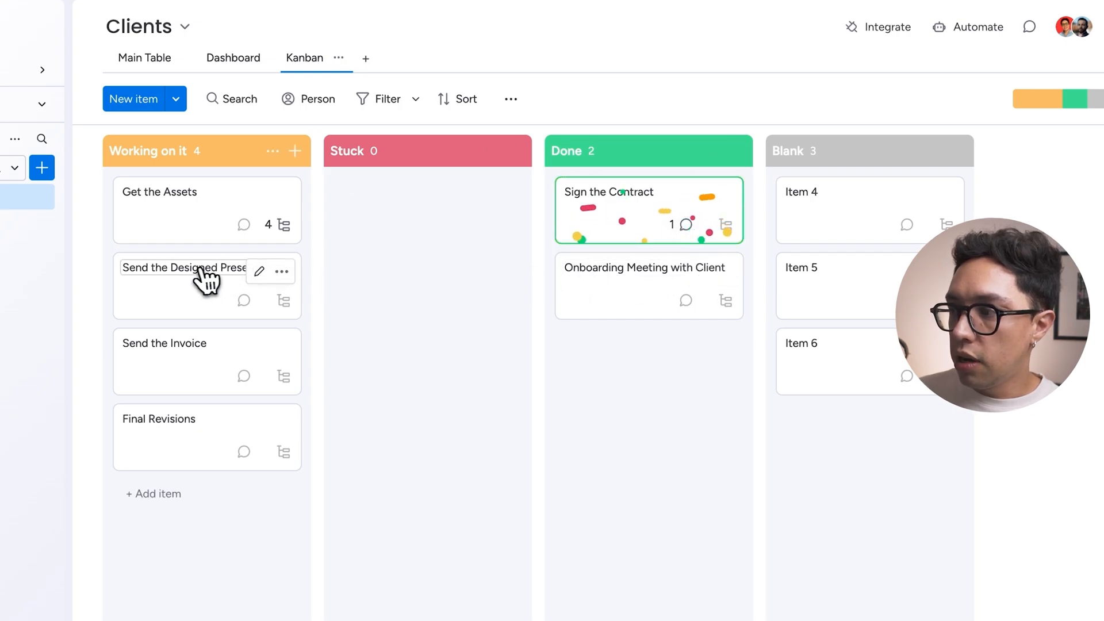
{"action": "left_click_drag", "start_coordinate": [167, 291], "coordinate": [382, 255]}
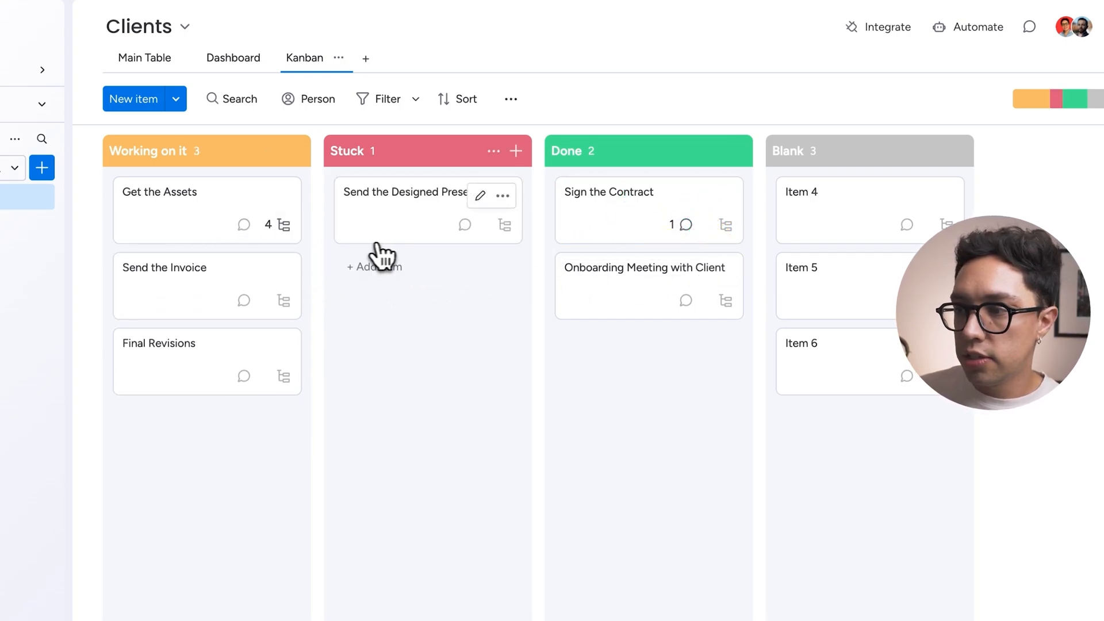
{"action": "left_click_drag", "start_coordinate": [179, 242], "coordinate": [614, 391]}
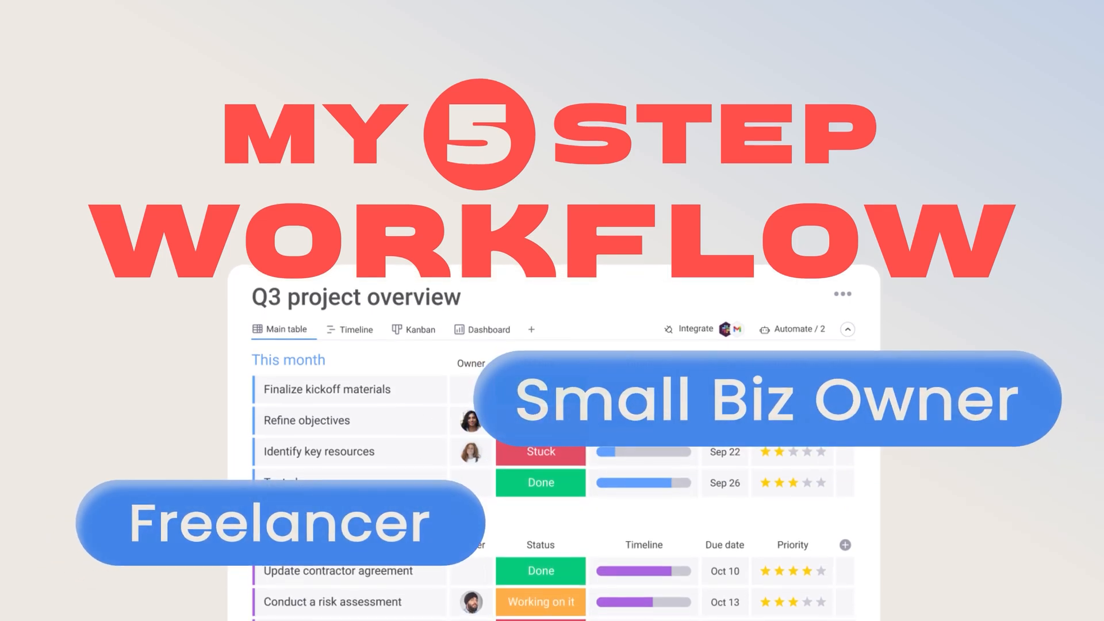
{"action": "type", "text": "tion Projec"}
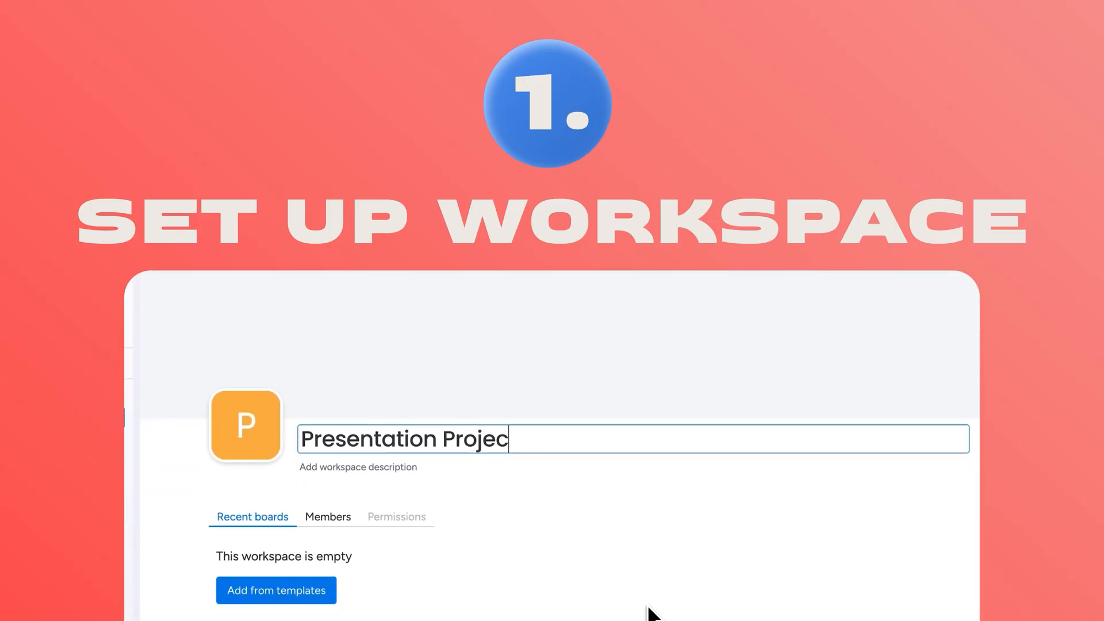
{"action": "key", "text": "Return"}
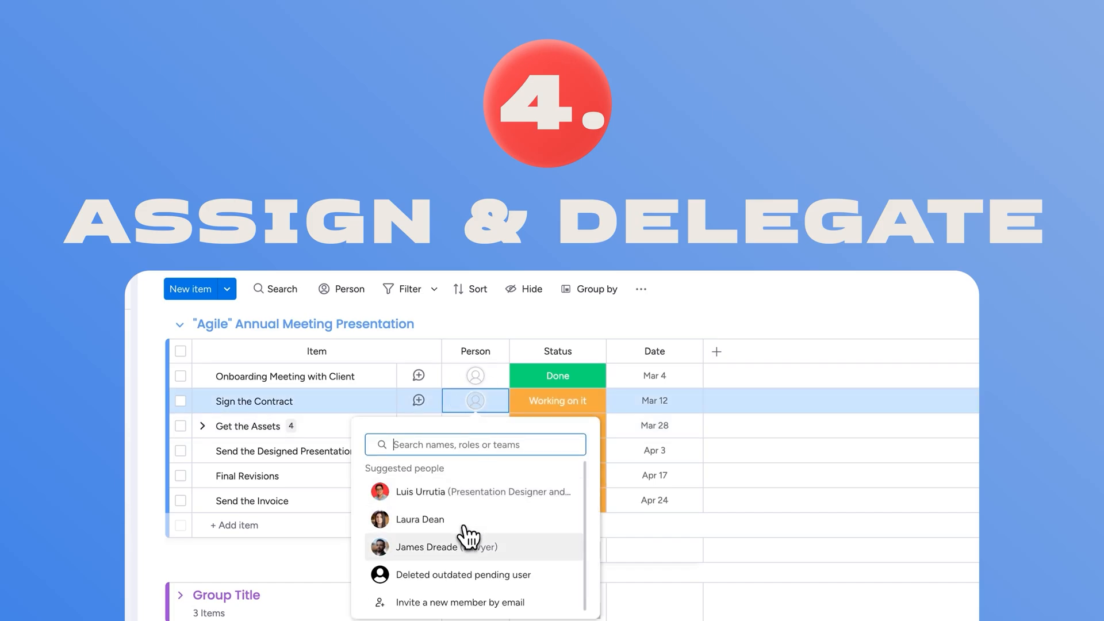
{"action": "left_click", "coordinate": [463, 544]}
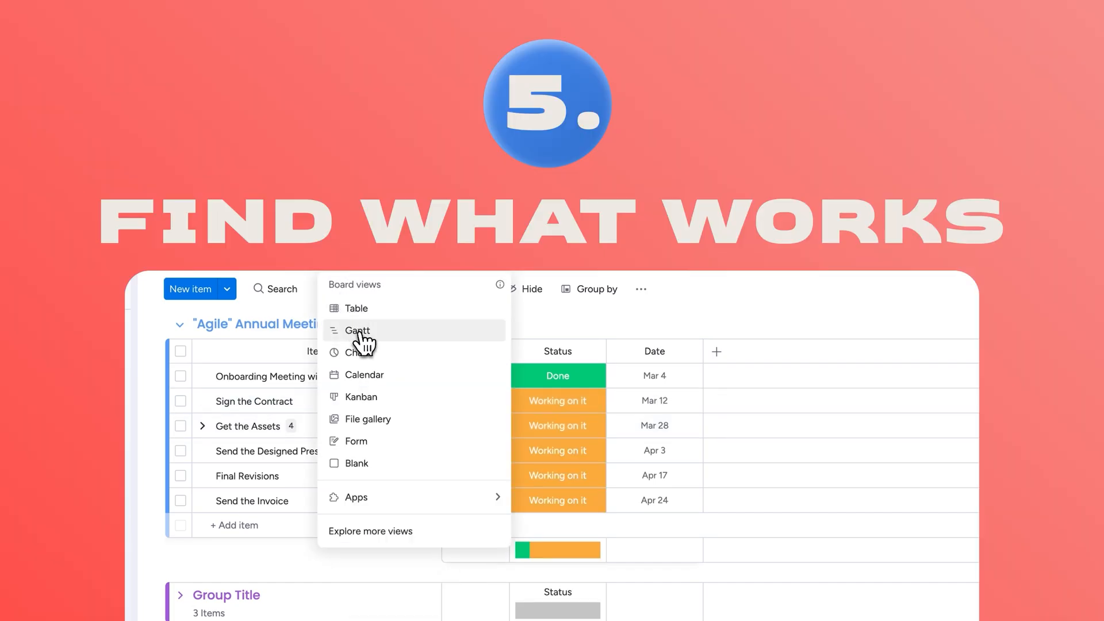
{"action": "left_click", "coordinate": [365, 399]}
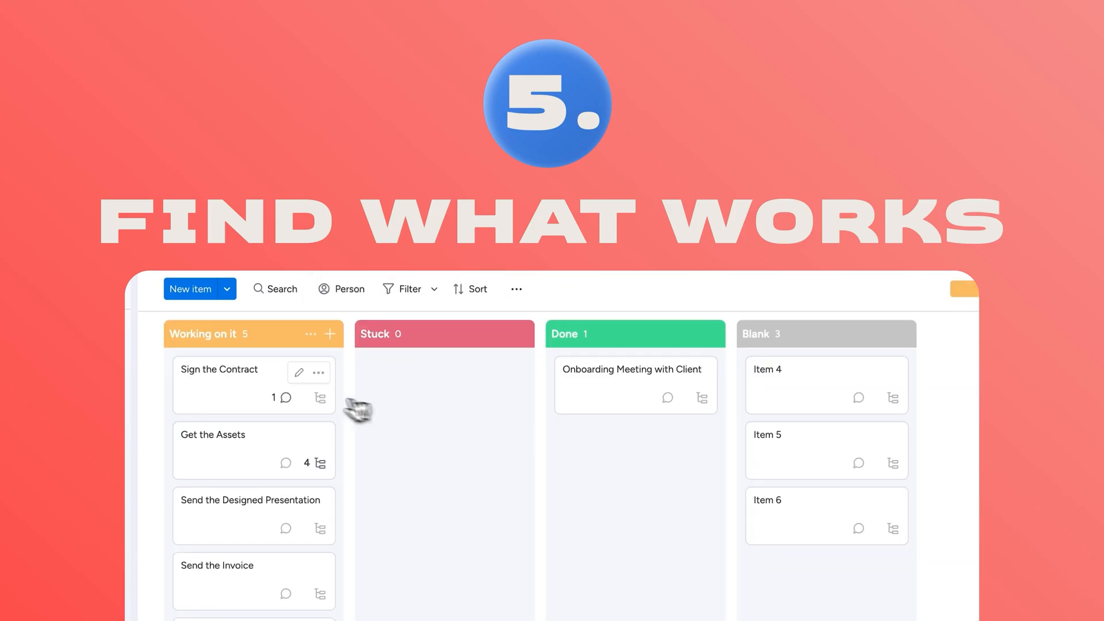
{"action": "left_click_drag", "start_coordinate": [239, 396], "coordinate": [643, 444]}
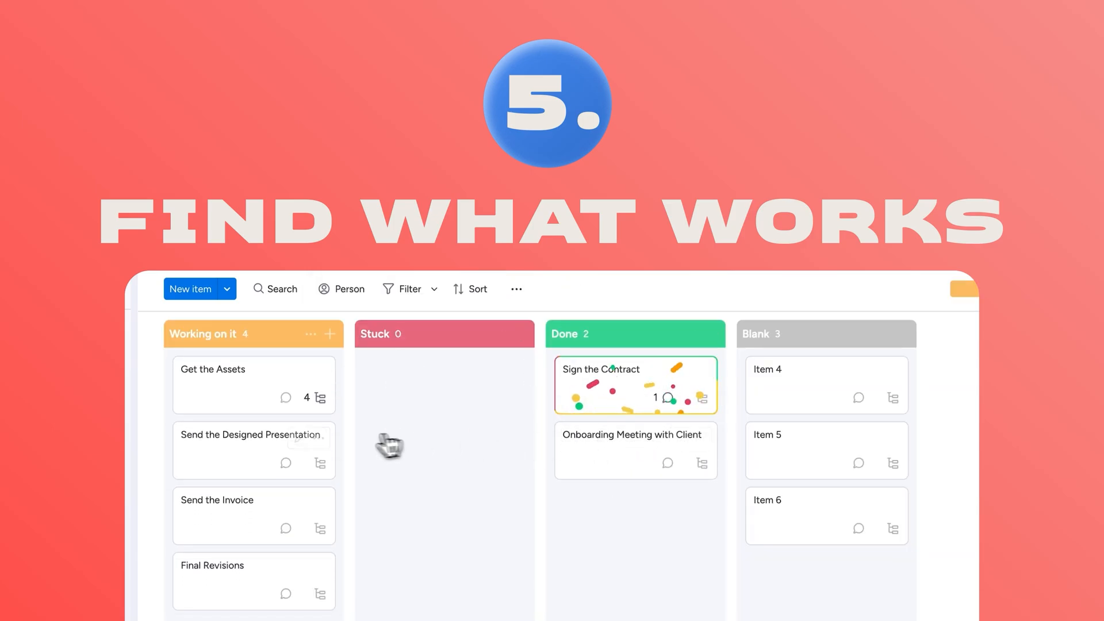